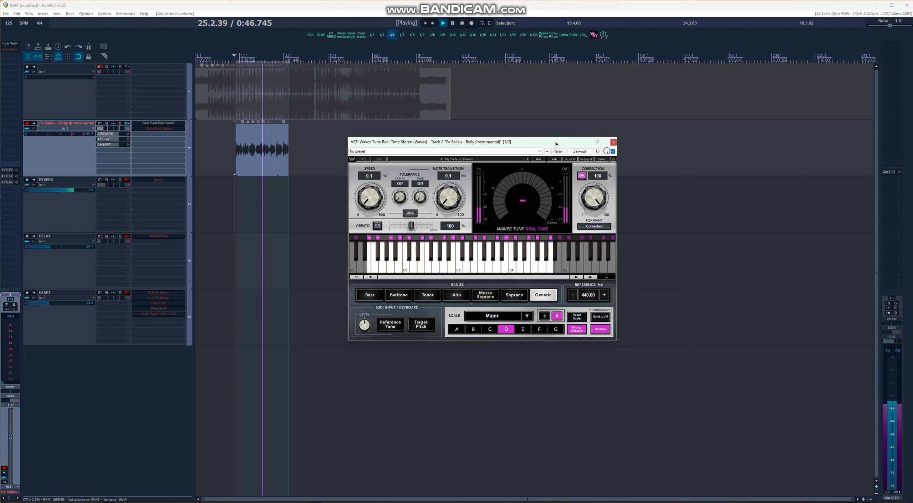
# Compare the vocal with Waves Tune Real-Time bypassed and enabled over the same section, leaving it enabled with its window closed
pyautogui.click(613, 152)
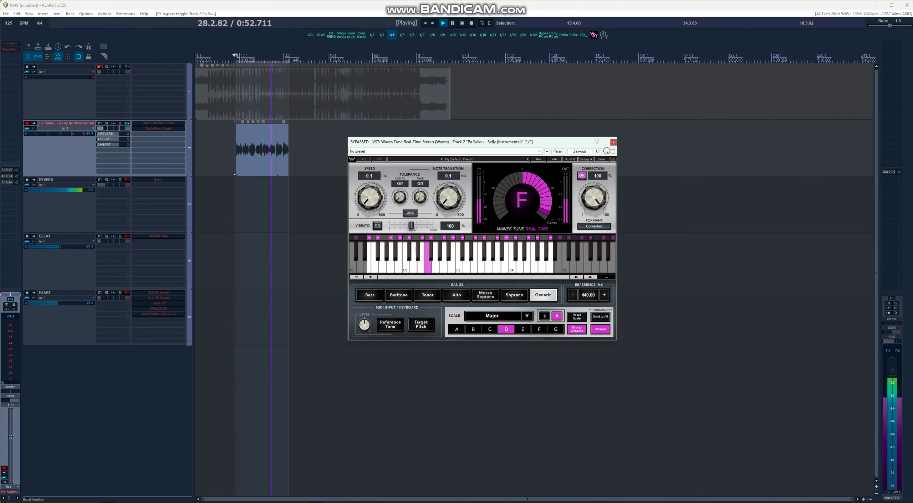
pyautogui.click(236, 56)
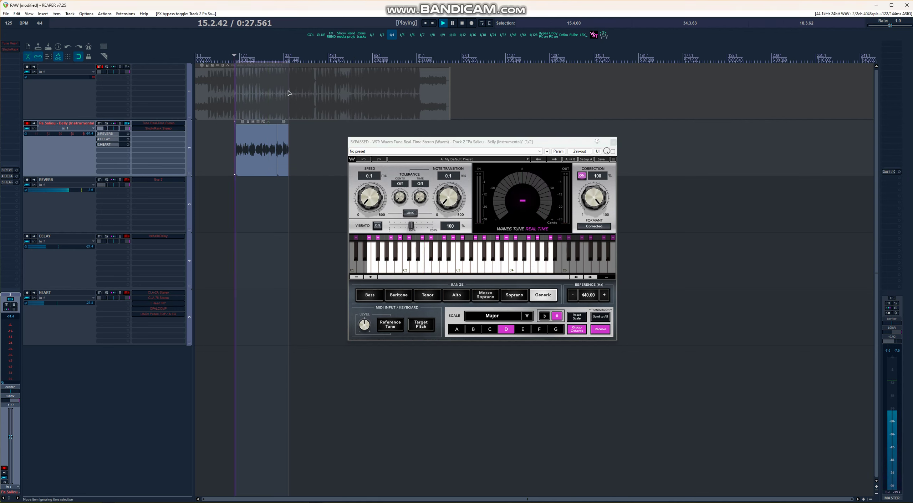
pyautogui.click(613, 143)
# Set the playback position to the start of the vocal clip on track 2
pyautogui.scroll(3, 233, 114)
pyautogui.scroll(3, 232, 114)
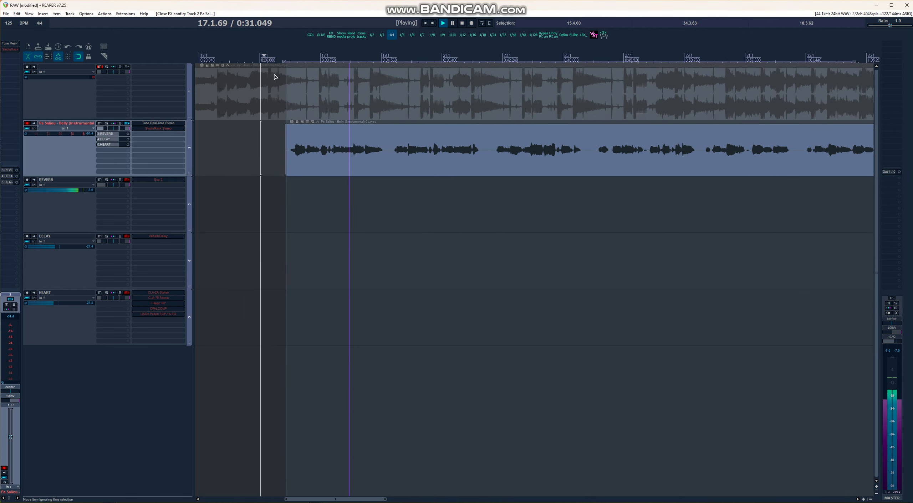
pyautogui.click(288, 57)
pyautogui.scroll(-3, 287, 58)
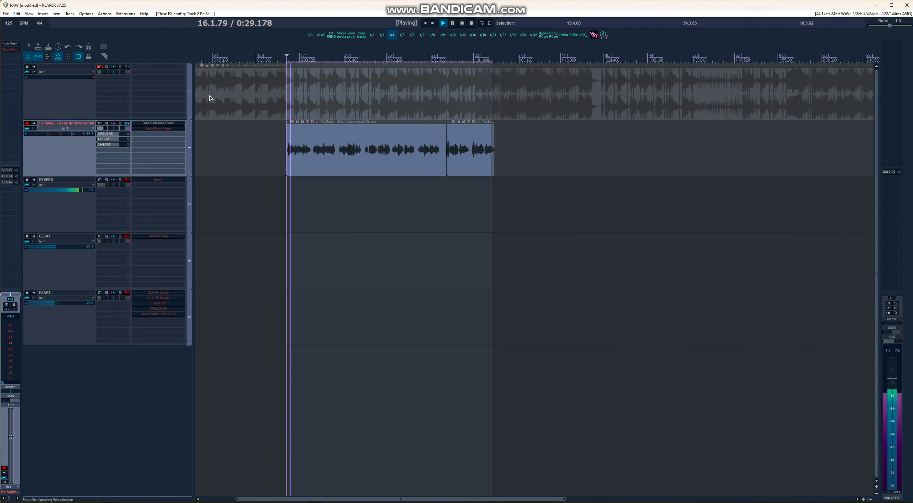
# Open StudioRack Stereo on the vocal track and switch off every rack slot except UADx LA-2A
pyautogui.click(158, 128)
pyautogui.click(409, 307)
pyautogui.click(409, 319)
pyautogui.click(409, 330)
pyautogui.click(409, 352)
pyautogui.click(409, 363)
pyautogui.click(409, 375)
# Open the UADx LA-2A Tube Compressor, enable StudioRack Stereo, and arrange both windows so they do not overlap
pyautogui.click(428, 297)
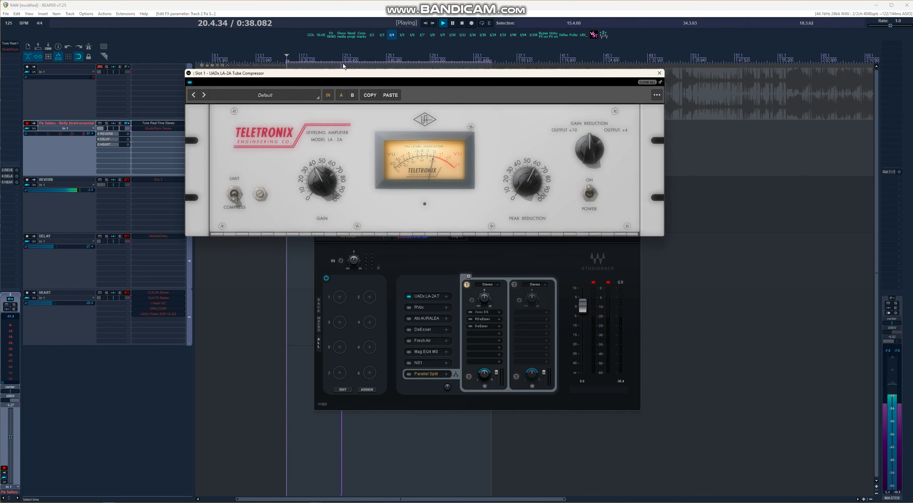
pyautogui.moveTo(344, 73); pyautogui.dragTo(410, 288)
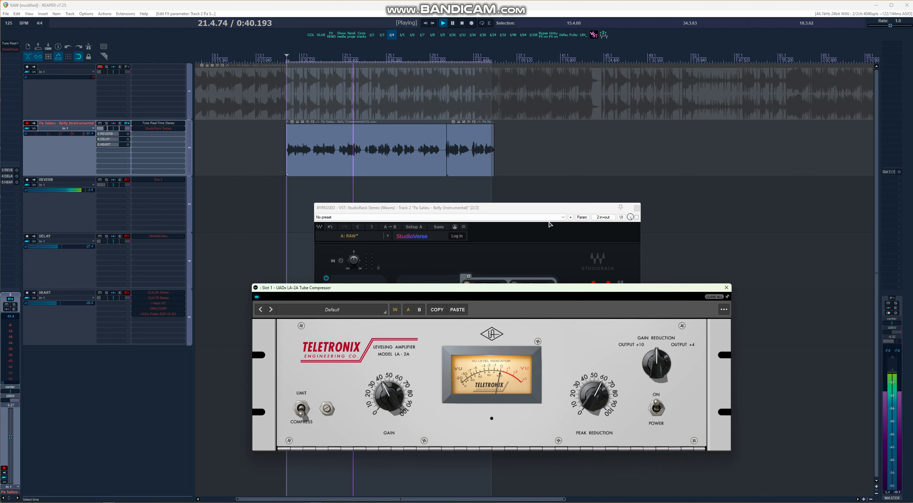
pyautogui.click(637, 217)
pyautogui.moveTo(551, 289); pyautogui.dragTo(501, 290)
pyautogui.moveTo(515, 204); pyautogui.dragTo(729, 51)
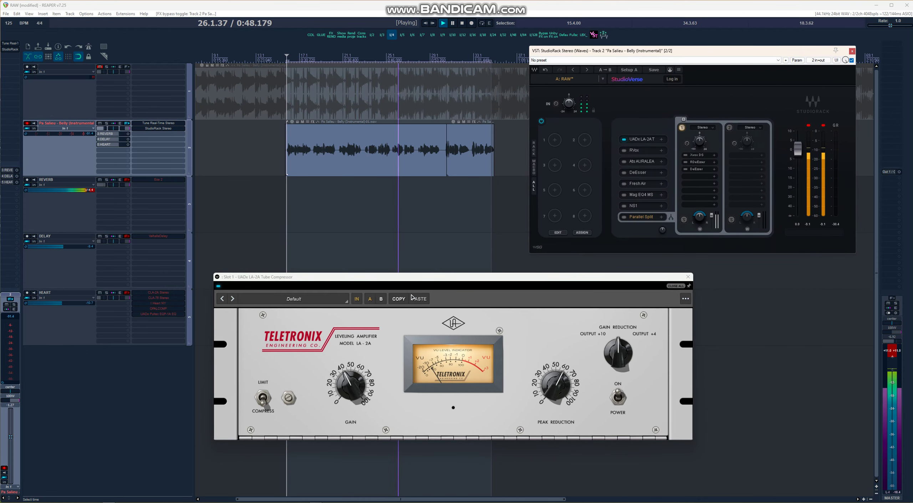
# Replay the vocal section from its start and compare the sound with the UADx LA-2A slot off and on
pyautogui.click(280, 278)
pyautogui.press('space')
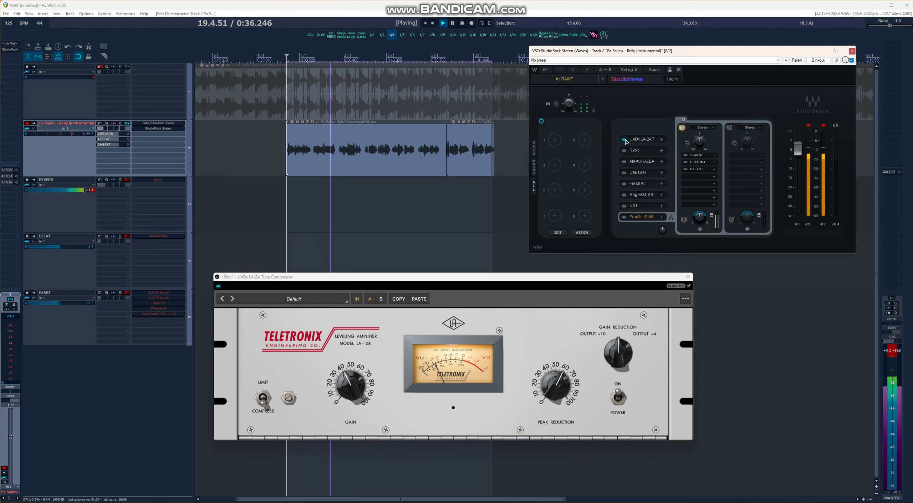
pyautogui.click(624, 139)
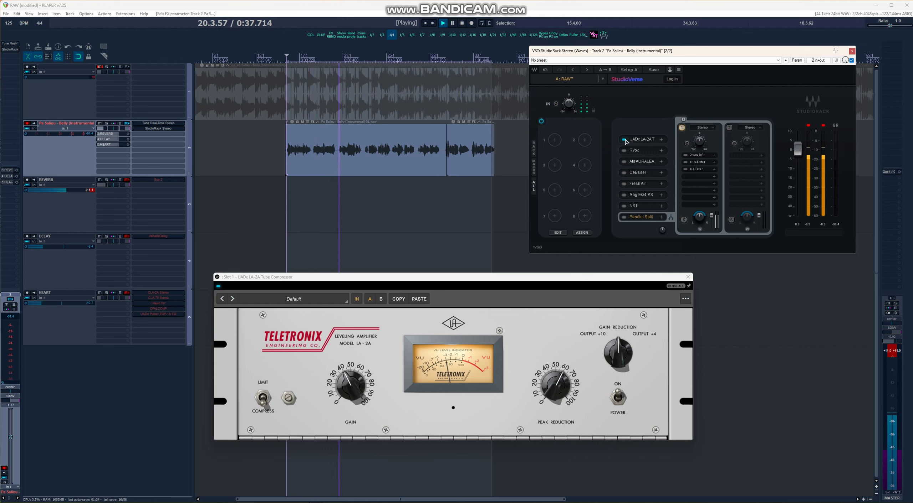
# Switch on the RVox slot in StudioRack, audition its effect on the vocal, and close its window
pyautogui.click(642, 150)
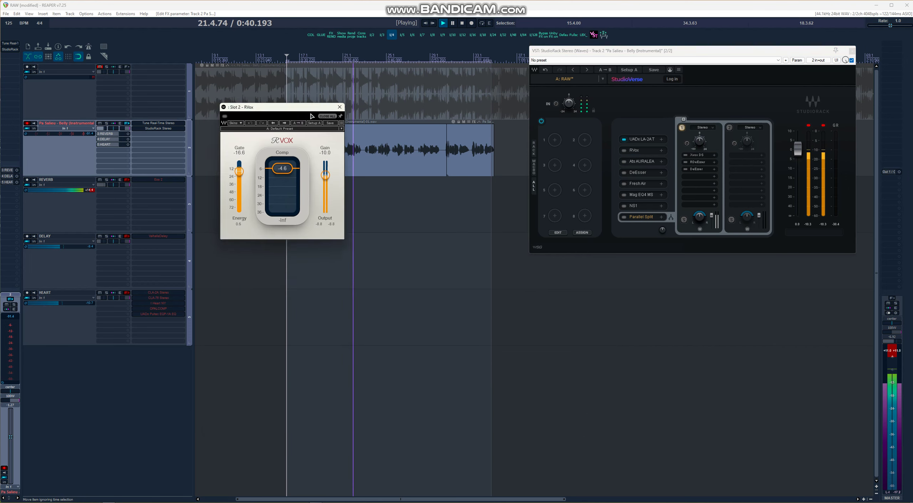
pyautogui.click(624, 150)
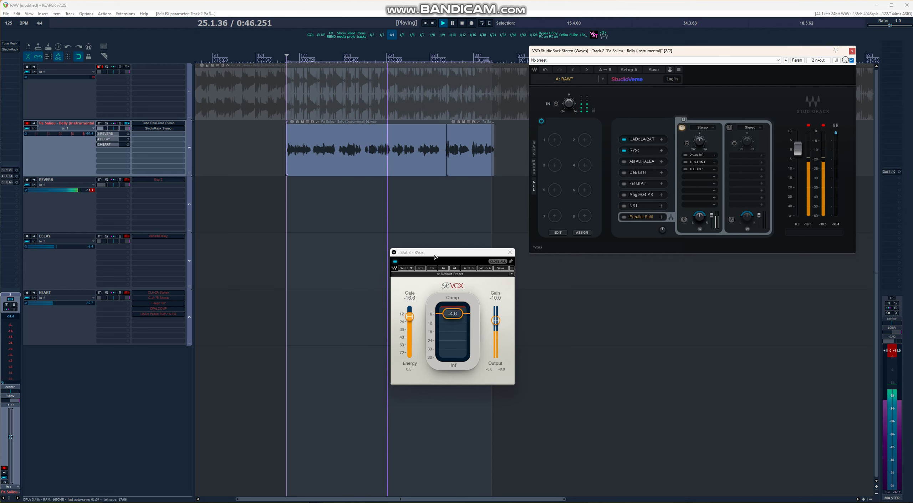
pyautogui.click(395, 262)
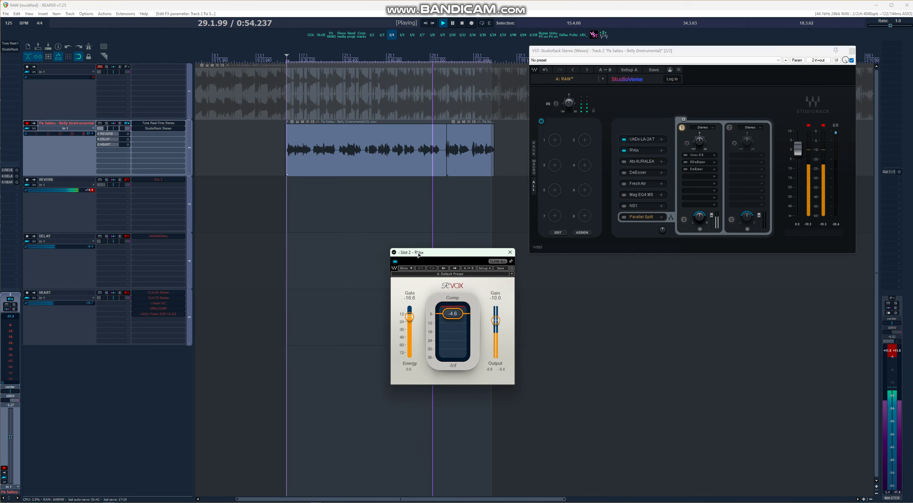
pyautogui.click(510, 253)
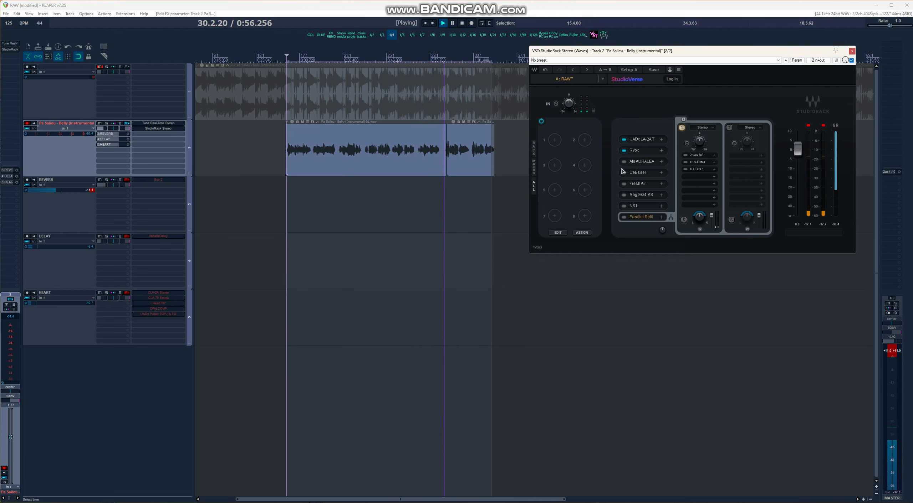
# Open the Atlas AURALEAK Vocal Compressor in slot 3, audition it while replaying the vocal, and close its window
pyautogui.click(646, 163)
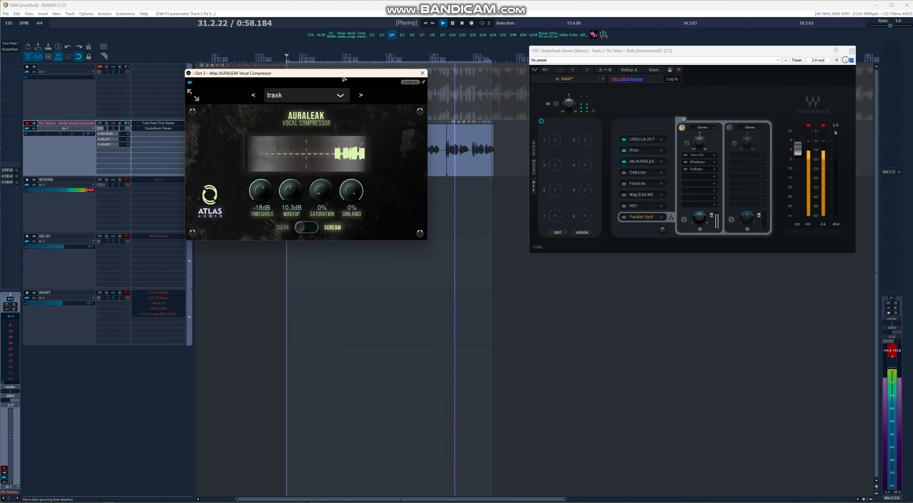
pyautogui.moveTo(344, 73); pyautogui.dragTo(428, 243)
pyautogui.press('space')
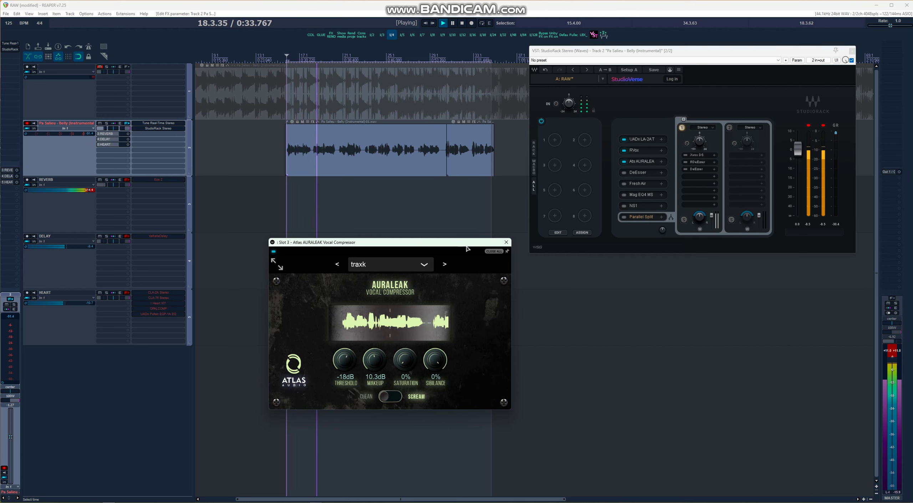
pyautogui.click(505, 245)
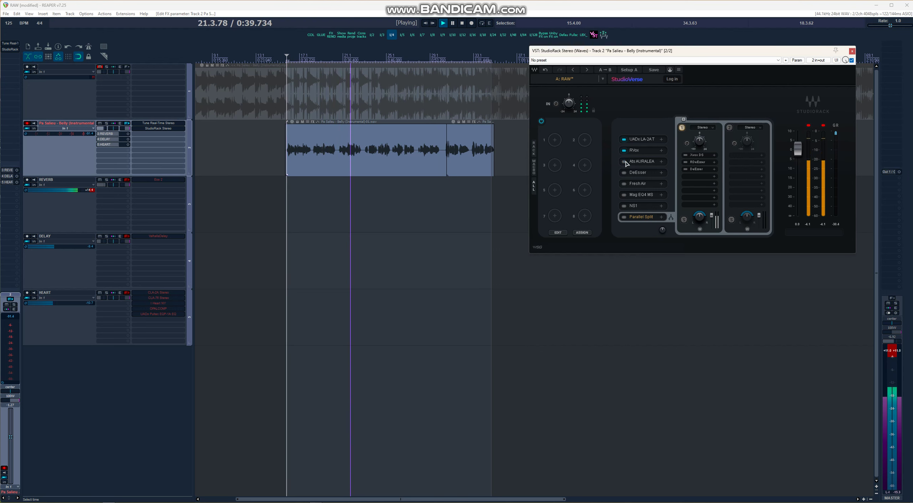
# Open the DeEsser in slot 4 of StudioRack, switch it on, and move its window clear of the vocal clip
pyautogui.click(638, 174)
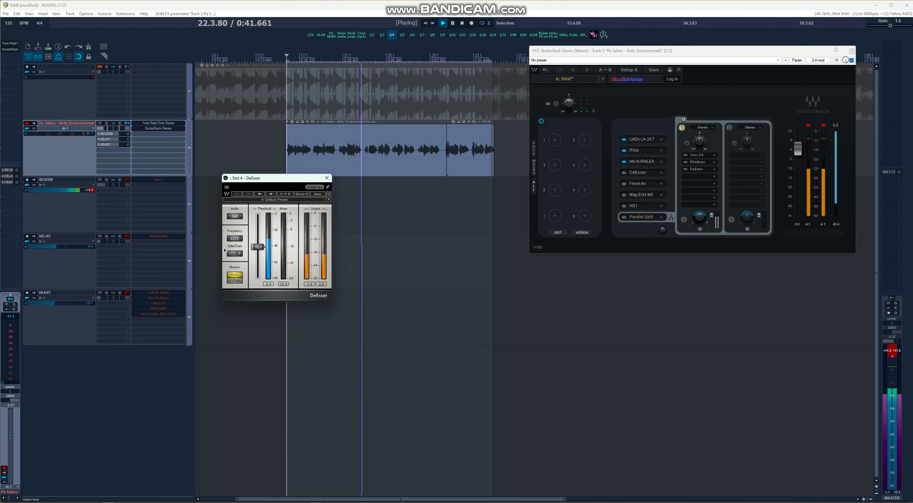
pyautogui.click(624, 173)
pyautogui.moveTo(265, 180); pyautogui.dragTo(387, 246)
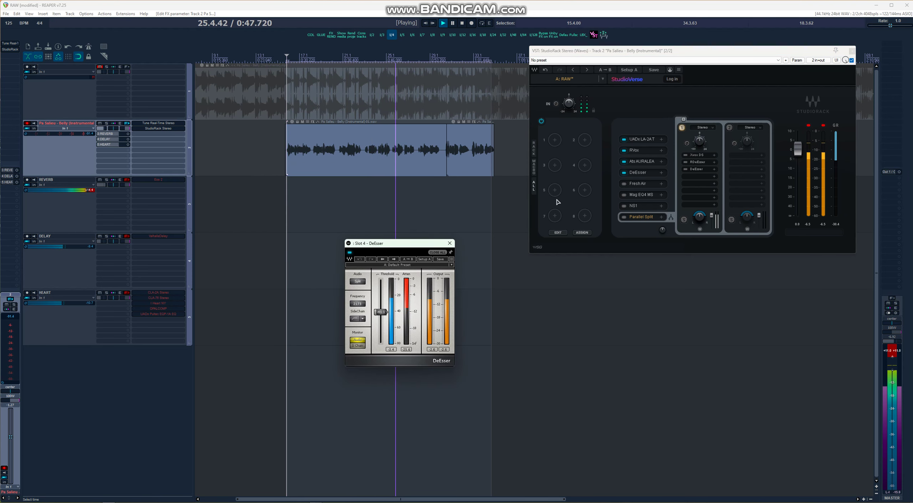
# Open Fresh Air in slot 5, switch it on to audition it, and close its window
pyautogui.click(640, 185)
pyautogui.moveTo(261, 74); pyautogui.dragTo(373, 238)
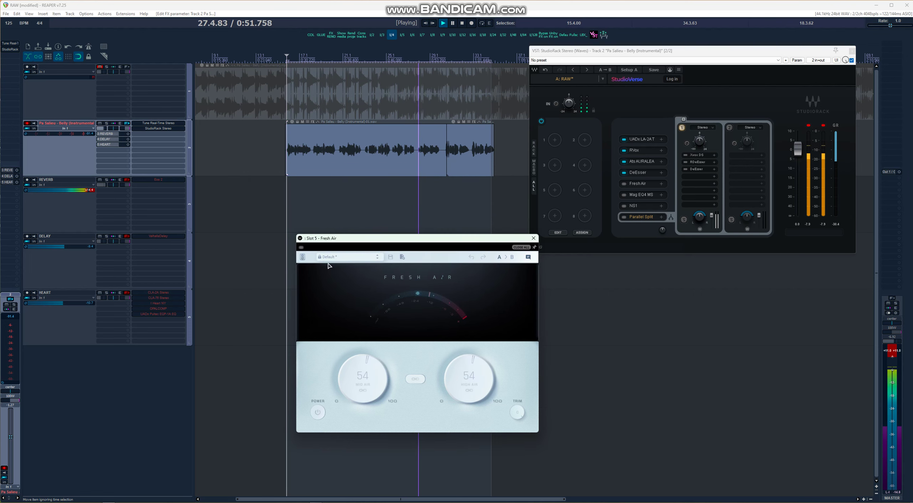
pyautogui.click(301, 248)
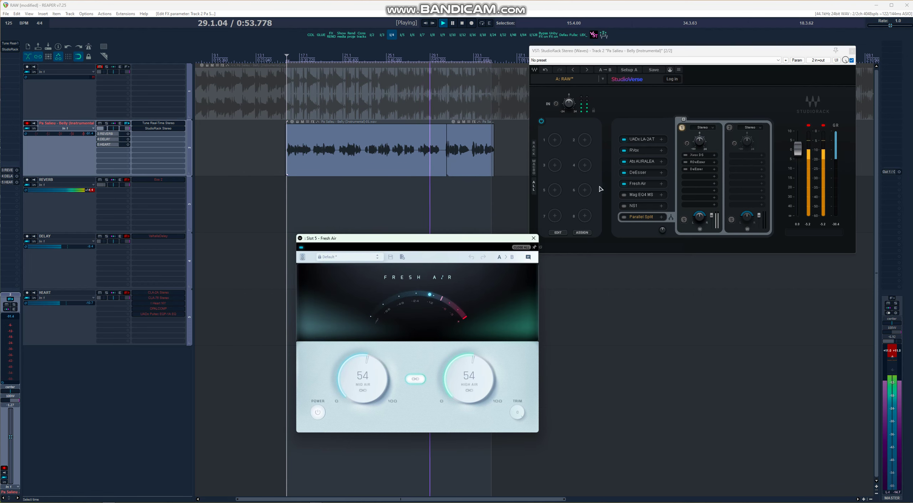
pyautogui.click(534, 239)
# Open and audition Maag EQ4 MS in slot 6 and NS1 in slot 7 with both switched on
pyautogui.click(640, 195)
pyautogui.moveTo(530, 179); pyautogui.dragTo(513, 276)
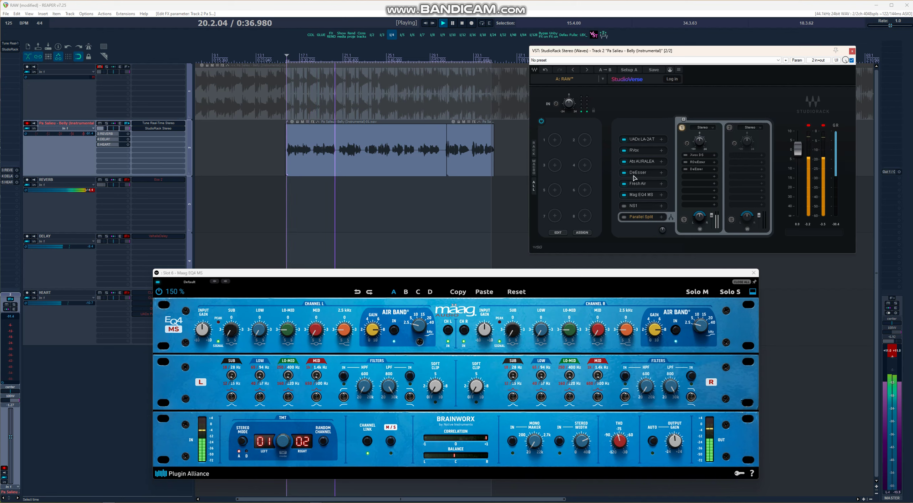
pyautogui.click(637, 206)
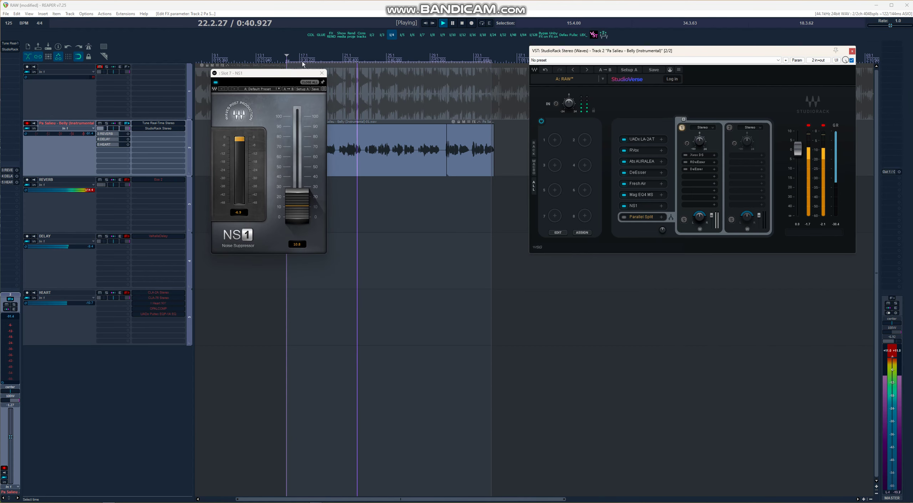
pyautogui.click(321, 73)
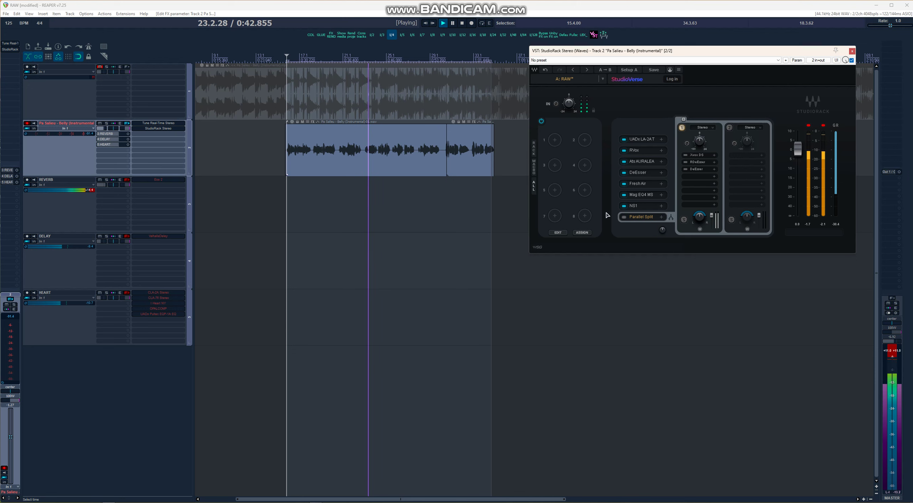
# Switch on the Parallel Split slot and view the Xvox DS de-esser in its first chain
pyautogui.click(642, 217)
pyautogui.click(652, 217)
pyautogui.click(697, 156)
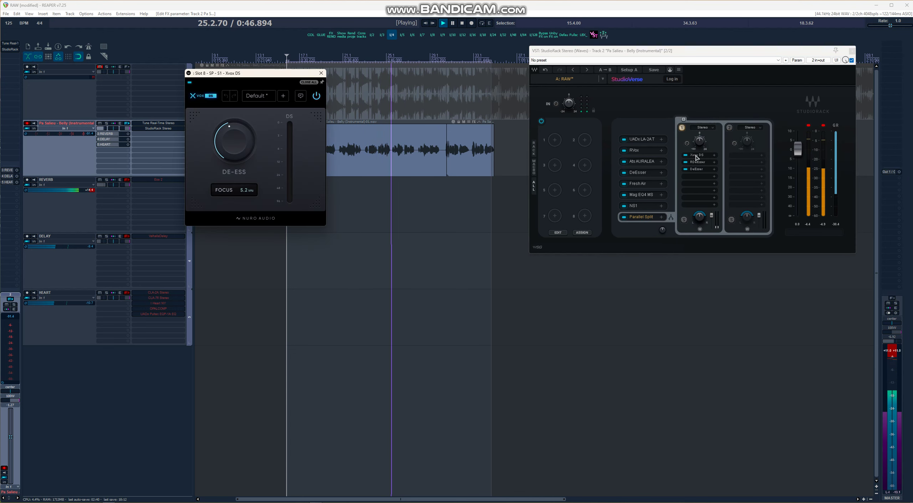
pyautogui.moveTo(256, 76); pyautogui.dragTo(331, 190)
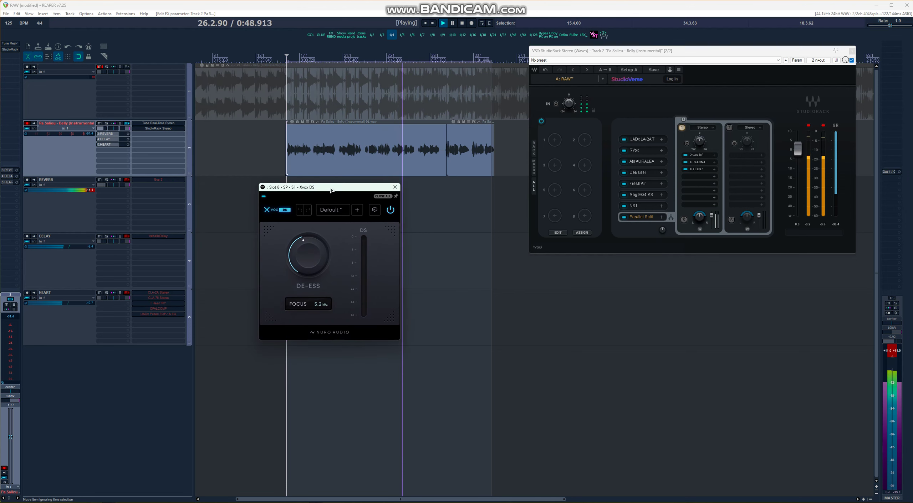
pyautogui.click(395, 187)
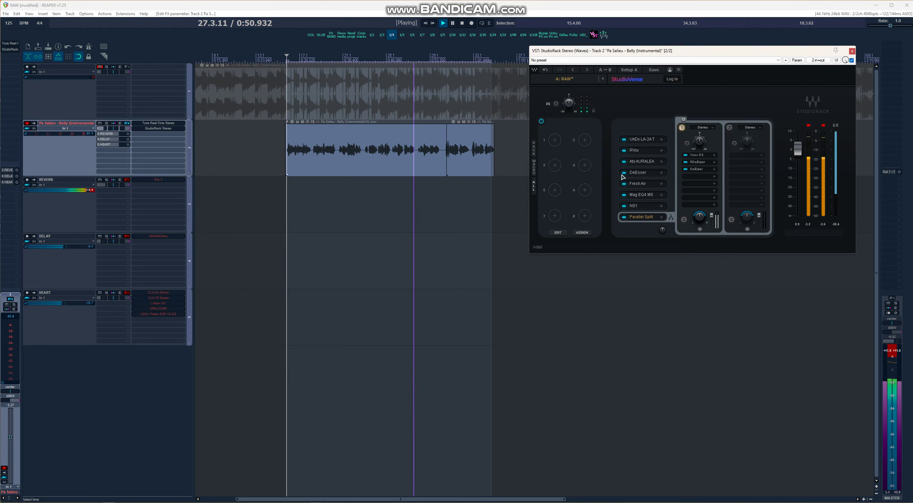
# Inspect the RDeEsser and DeEsser in the first parallel chain while replaying the vocal section from its start
pyautogui.click(697, 162)
pyautogui.moveTo(292, 93); pyautogui.dragTo(378, 202)
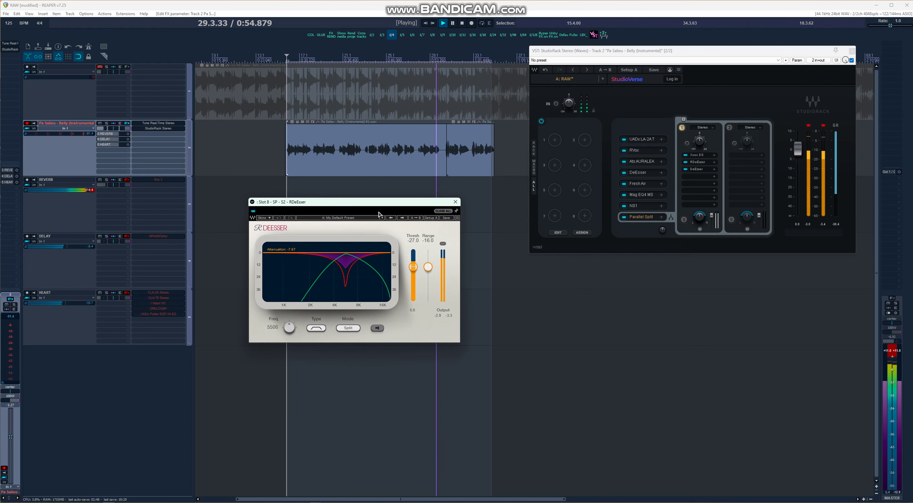
pyautogui.press('space')
pyautogui.press('space')
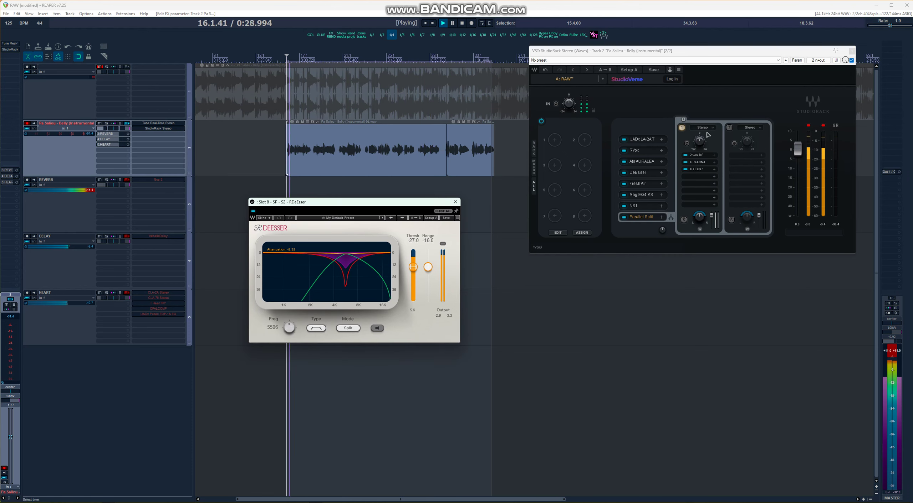
pyautogui.click(698, 169)
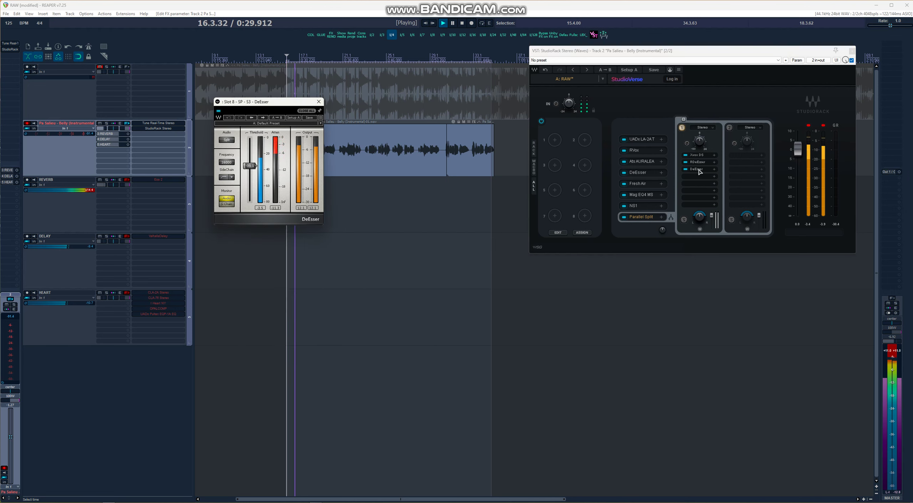
pyautogui.click(316, 106)
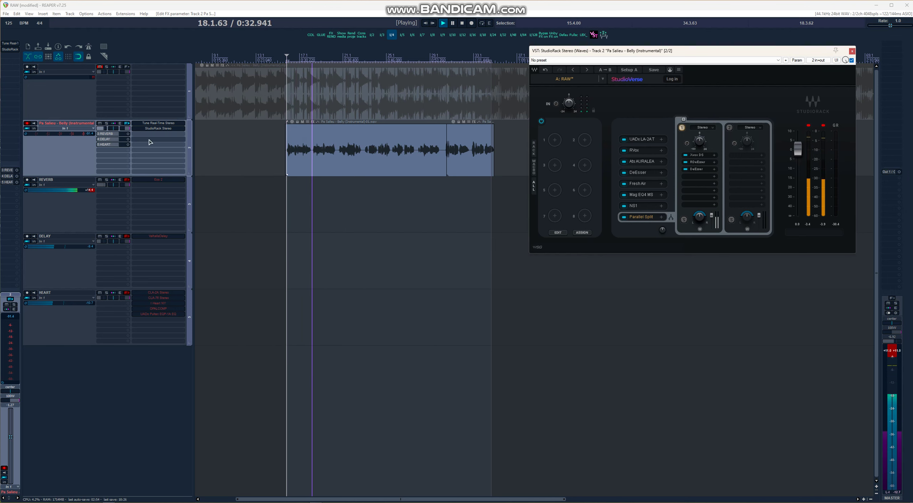
# Compare the vocal with StudioRack Stereo bypassed and enabled, leaving it enabled, and stop playback
pyautogui.keyDown('shift'); pyautogui.click(153, 129); pyautogui.keyUp('shift')
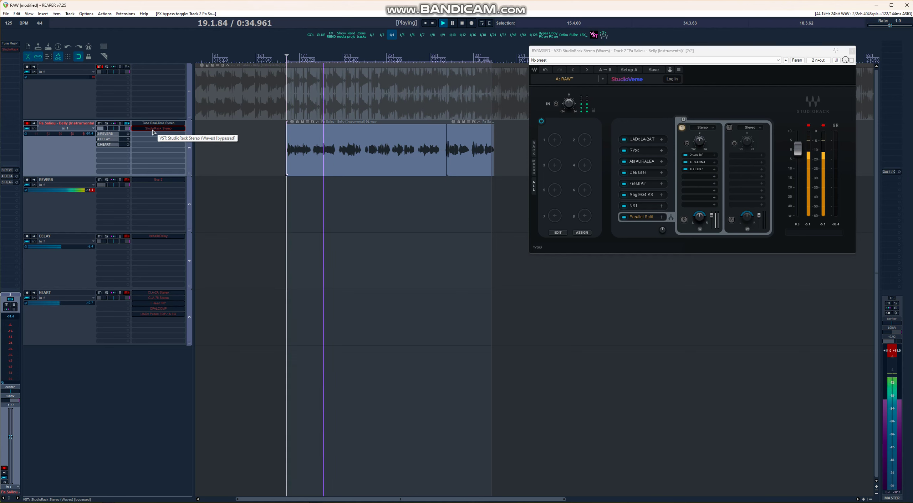
pyautogui.keyDown('shift'); pyautogui.click(152, 130); pyautogui.keyUp('shift')
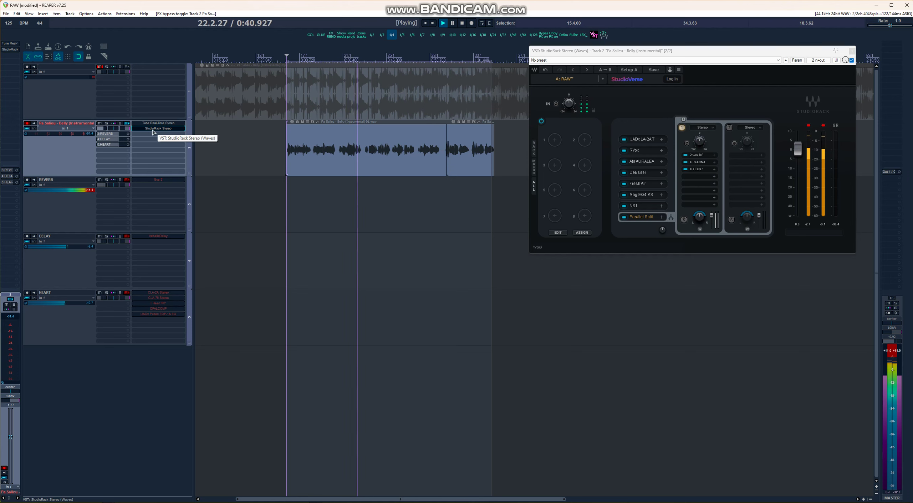
pyautogui.press('space')
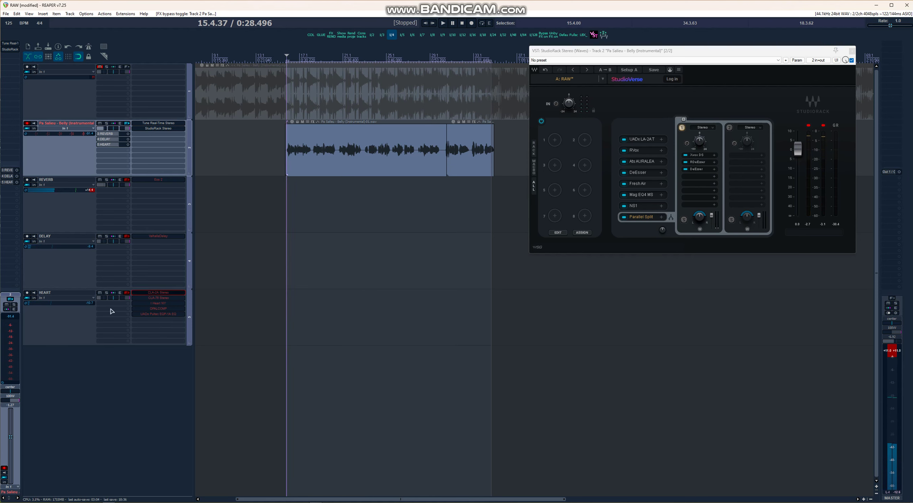
# Play the vocal section, open the HEART track's effects chain, and switch off all five plugins in it
pyautogui.click(45, 298)
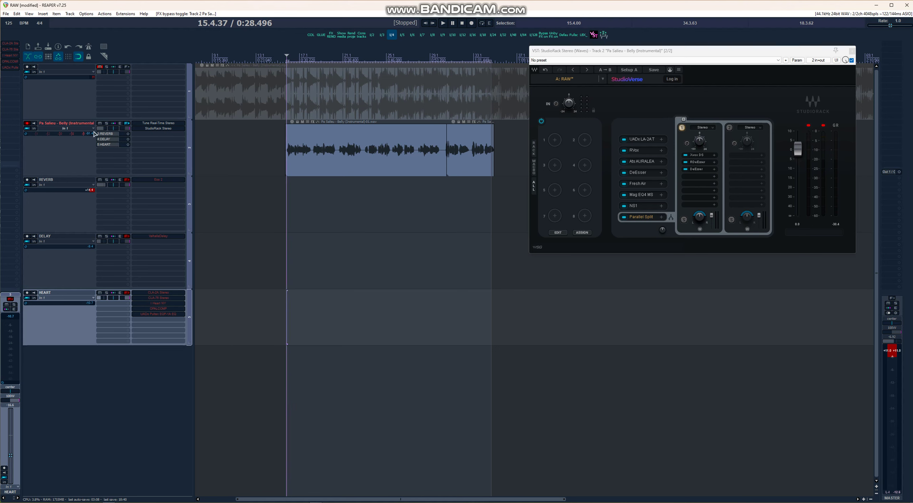
pyautogui.press('space')
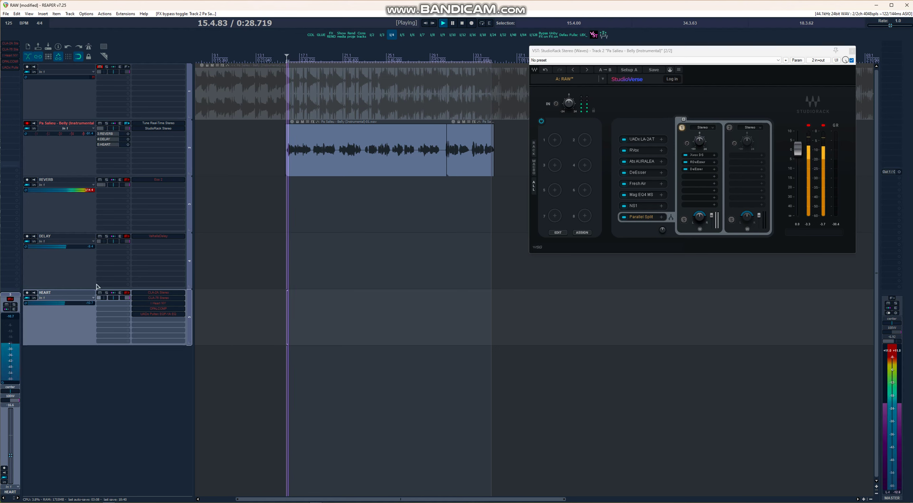
pyautogui.click(125, 295)
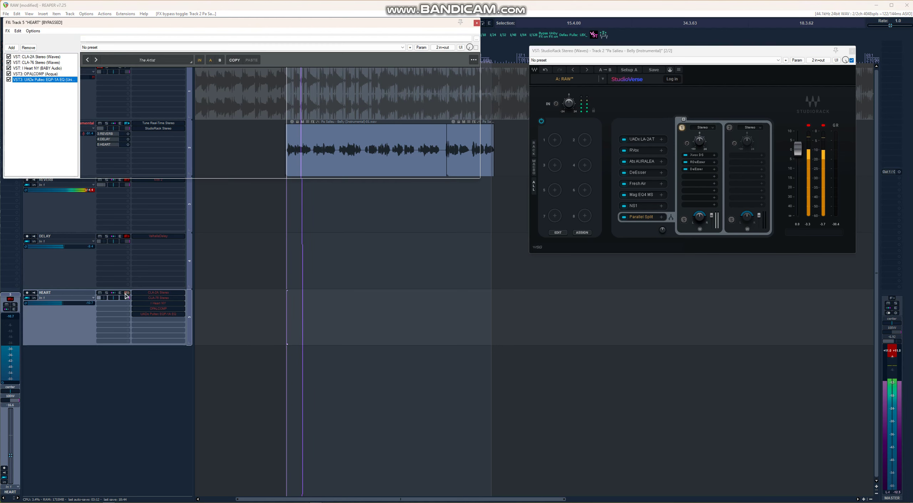
pyautogui.moveTo(122, 20); pyautogui.dragTo(356, 321)
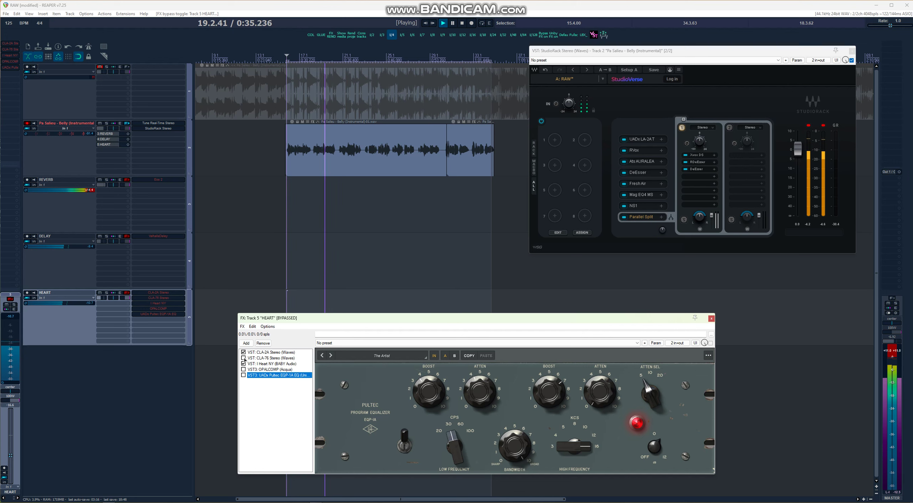
# Enable the HEART track's effects with only CLA-2A Stereo switched on and replay the vocal from its start
pyautogui.keyDown('ctrl'); pyautogui.click(127, 293); pyautogui.keyUp('ctrl')
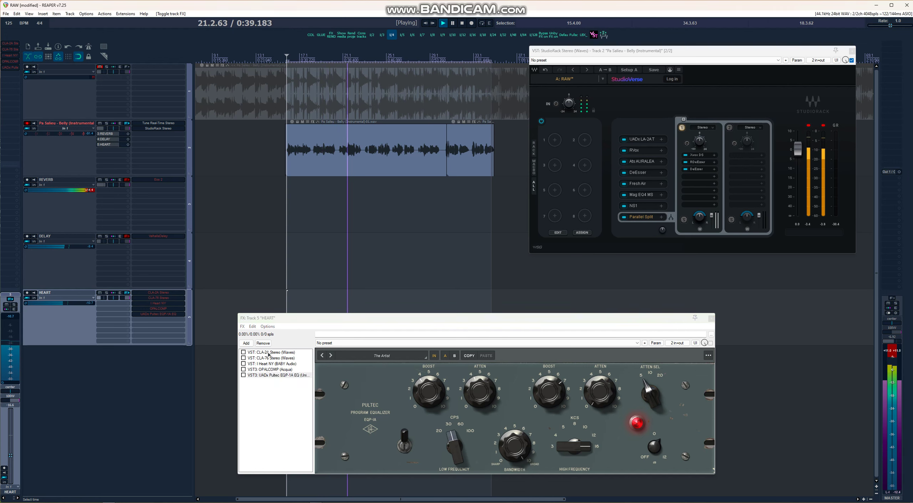
pyautogui.click(269, 354)
pyautogui.click(244, 353)
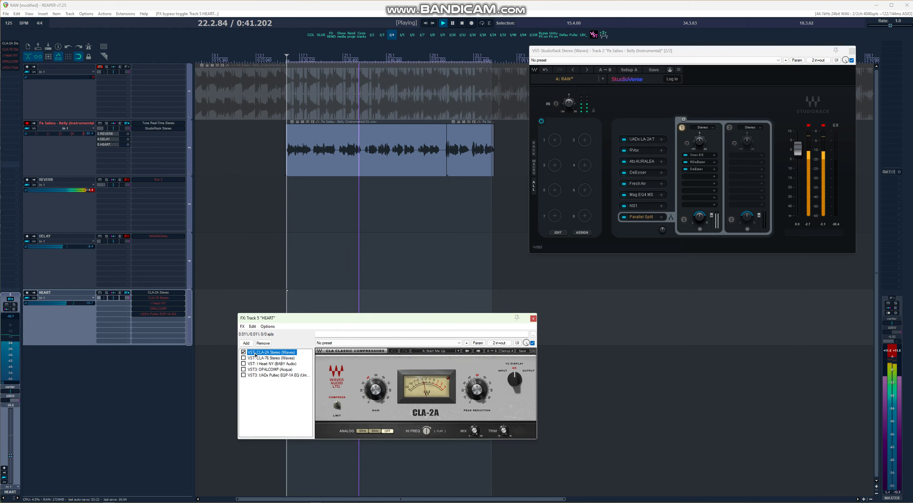
pyautogui.press('space')
pyautogui.press('space')
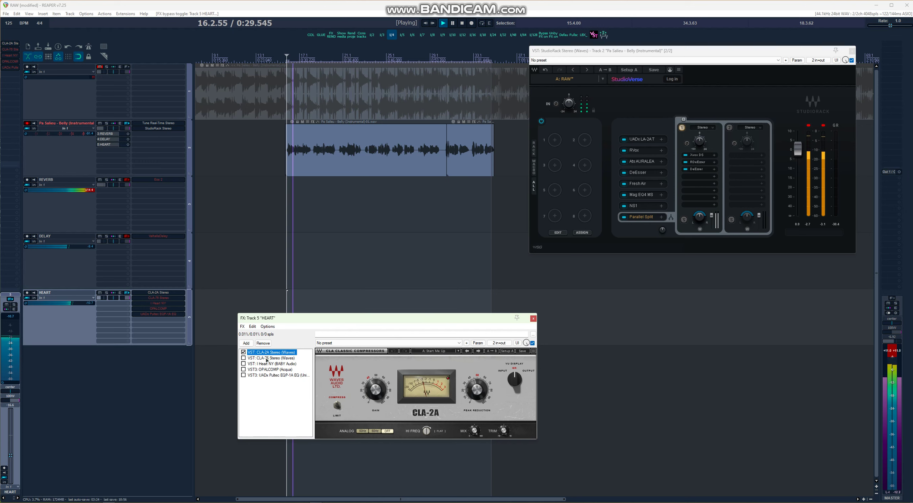
# View and switch on CLA-76 Stereo and I Heart NY in the HEART chain while the vocal plays
pyautogui.click(266, 359)
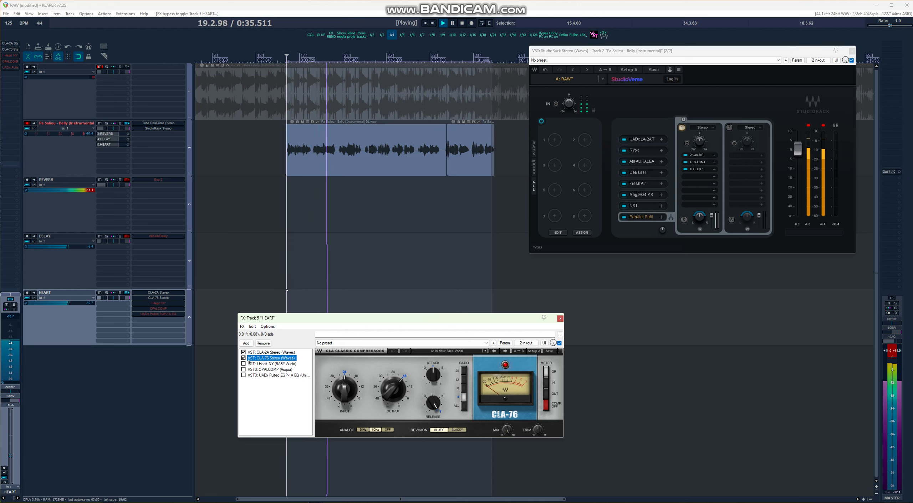
pyautogui.click(243, 358)
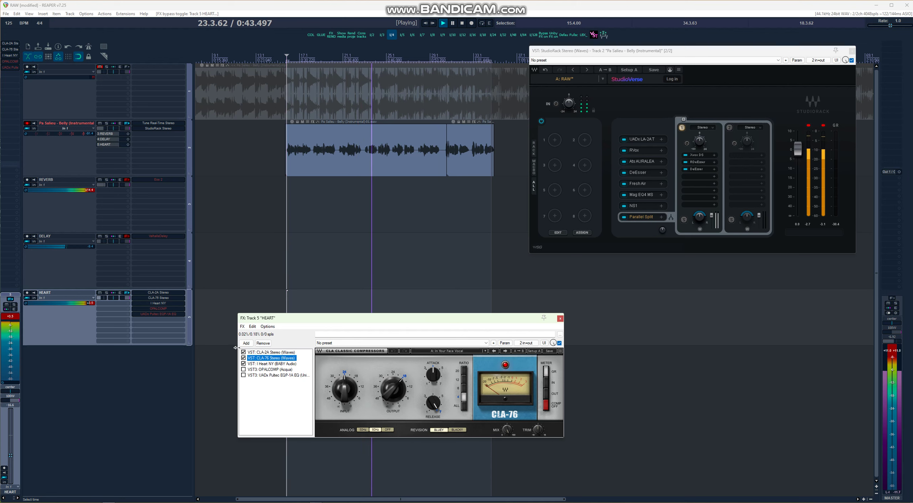
pyautogui.click(266, 364)
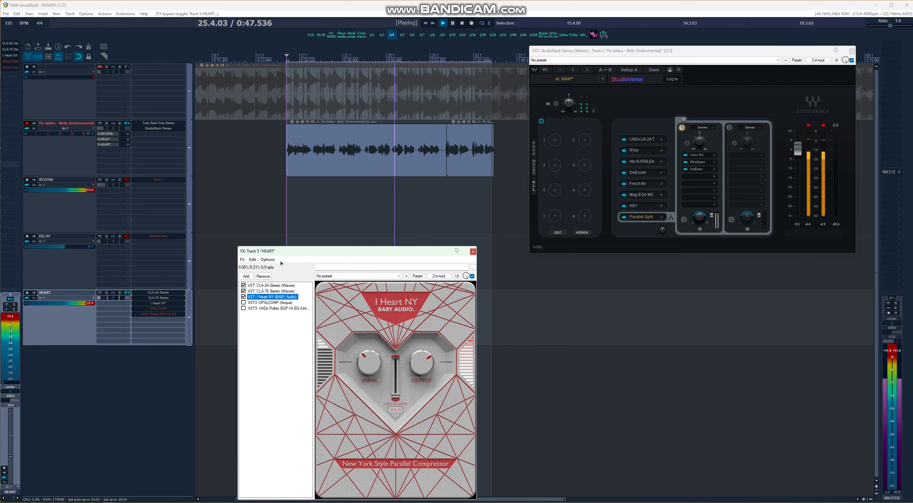
pyautogui.moveTo(288, 253); pyautogui.dragTo(317, 225)
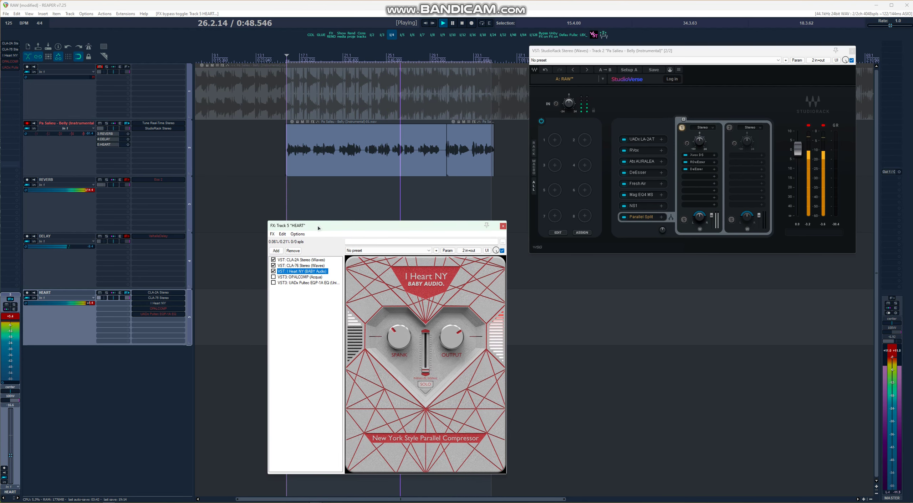
# Open OPALCOMP in the HEART chain and compare the vocal with it off and on, leaving it switched on
pyautogui.click(296, 277)
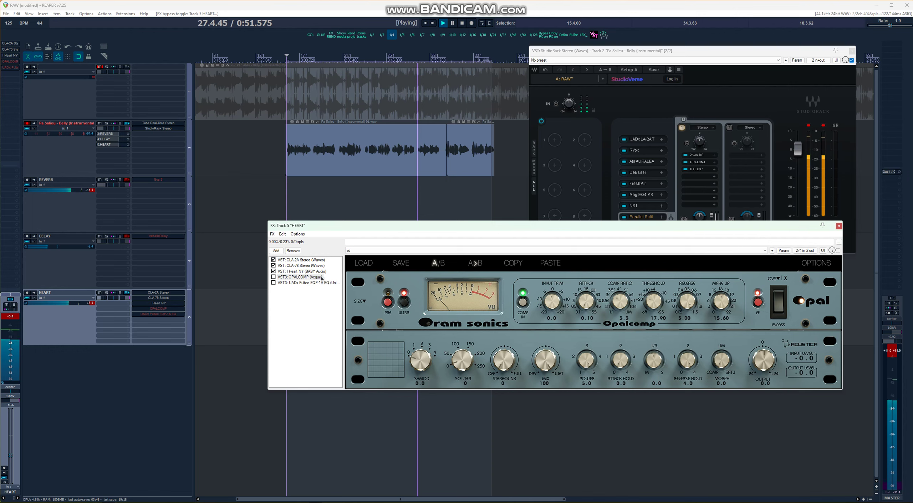
pyautogui.moveTo(398, 226); pyautogui.dragTo(374, 257)
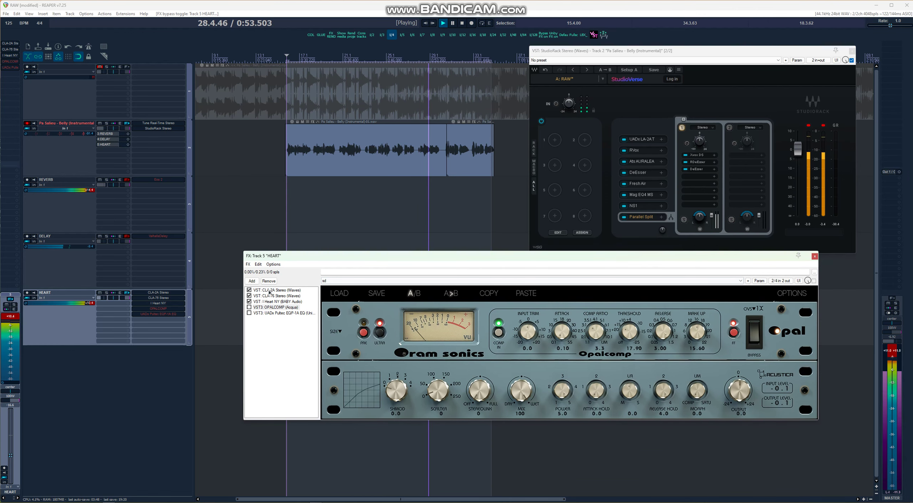
pyautogui.click(250, 308)
pyautogui.press('space')
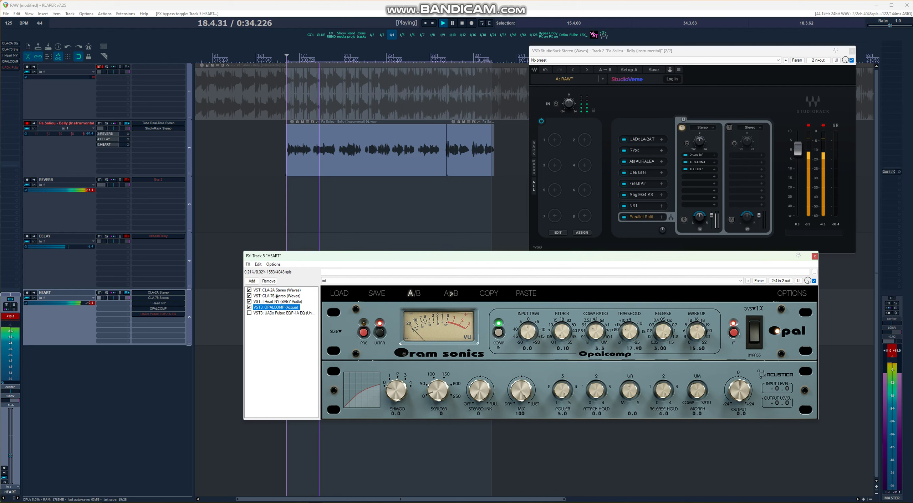
pyautogui.click(249, 307)
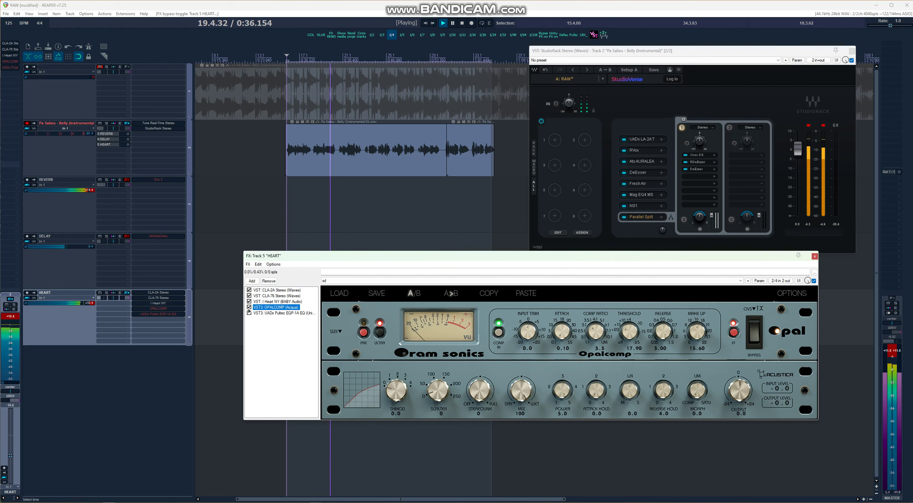
pyautogui.click(249, 307)
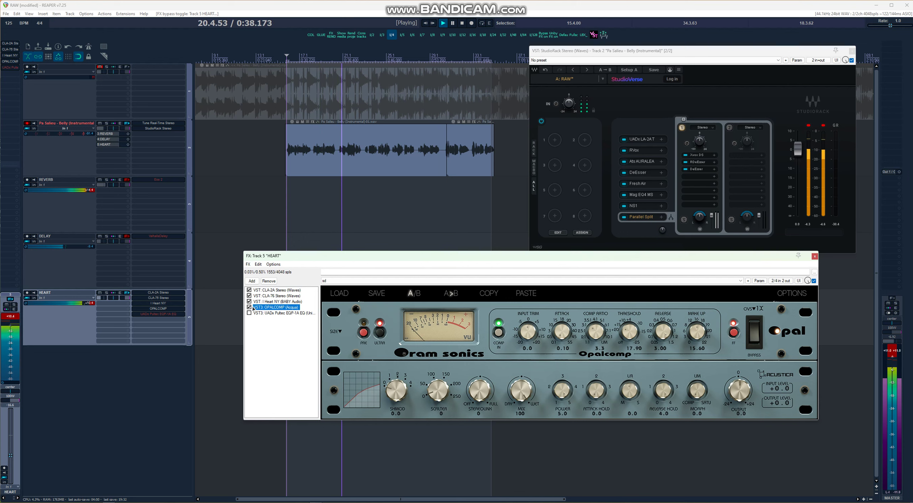
# Switch on the UADx Pultec EQP-1A EQ and compare the HEART effects bypassed and enabled, leaving them enabled
pyautogui.click(257, 314)
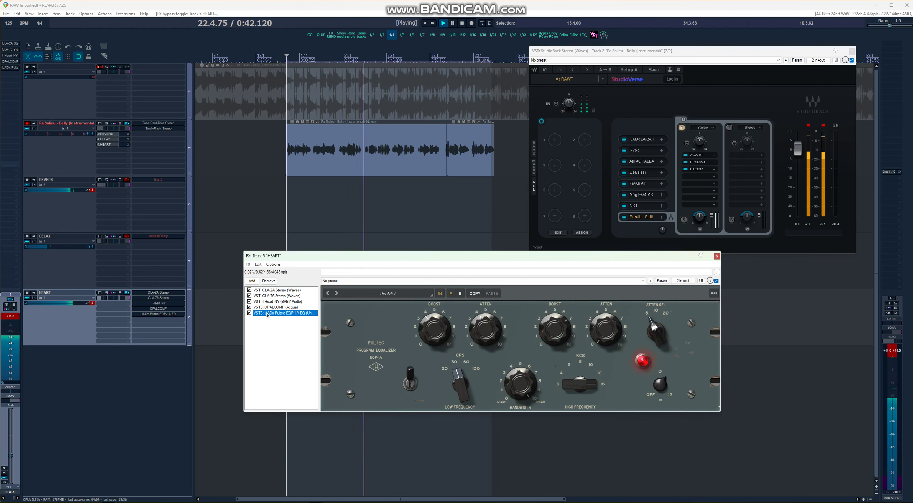
pyautogui.click(128, 294)
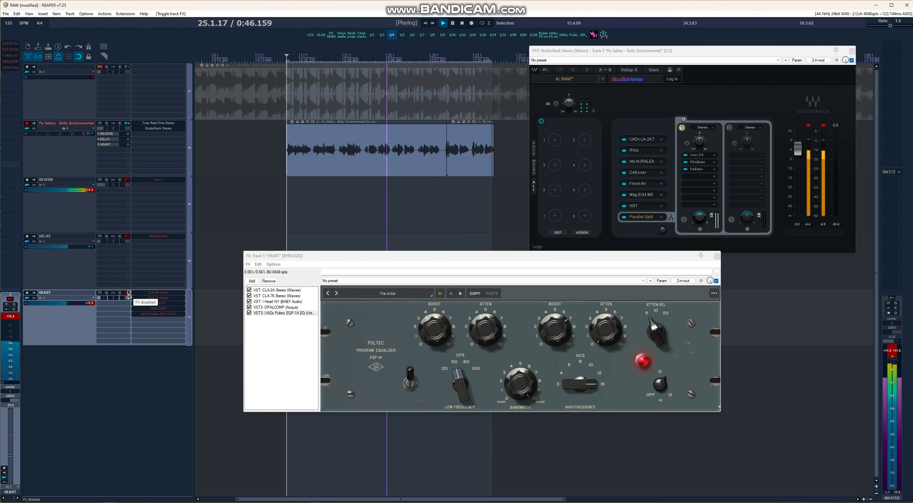
pyautogui.click(127, 294)
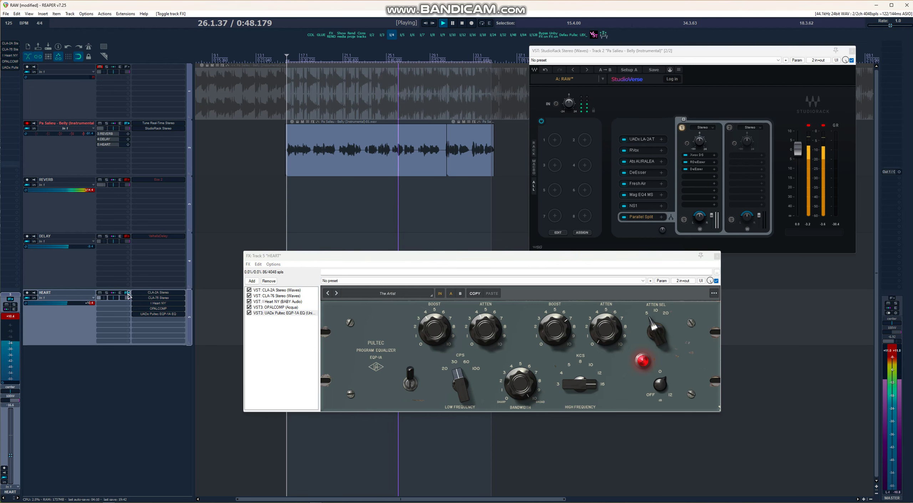
# Inspect the Eos 2 reverb settings on the REVERB track and close the plugin window
pyautogui.click(123, 195)
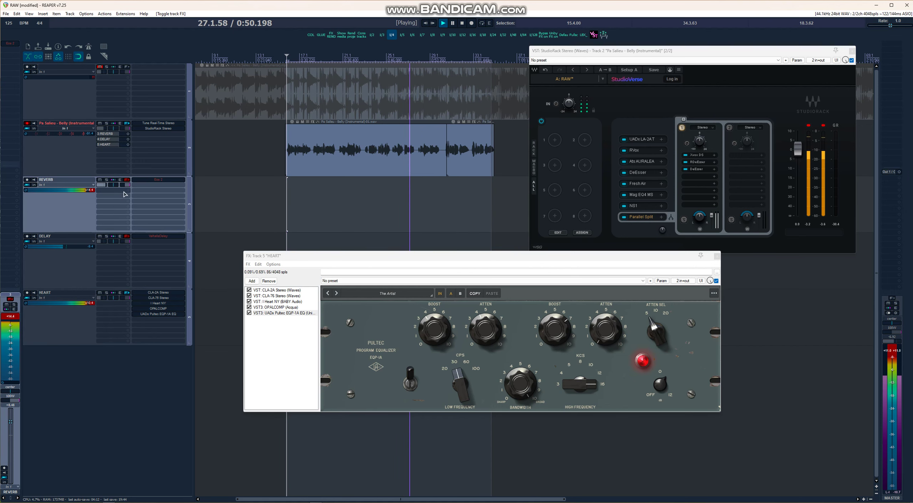
pyautogui.click(155, 181)
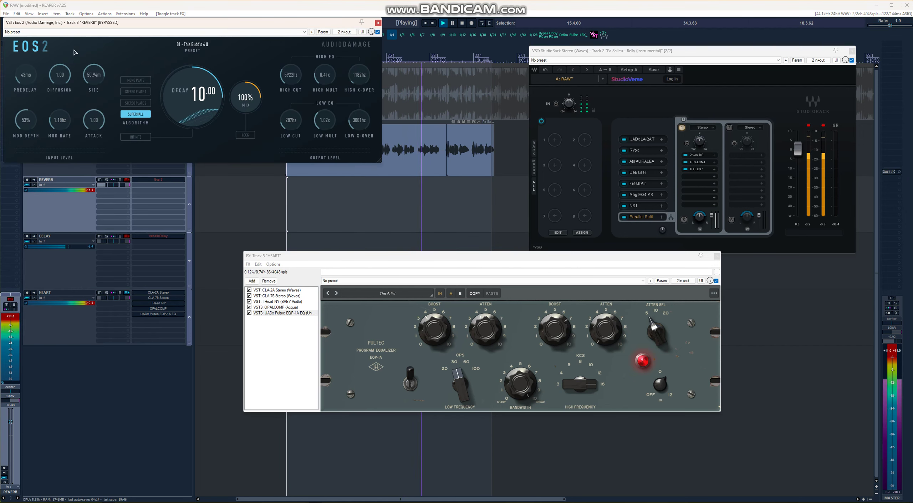
pyautogui.click(378, 23)
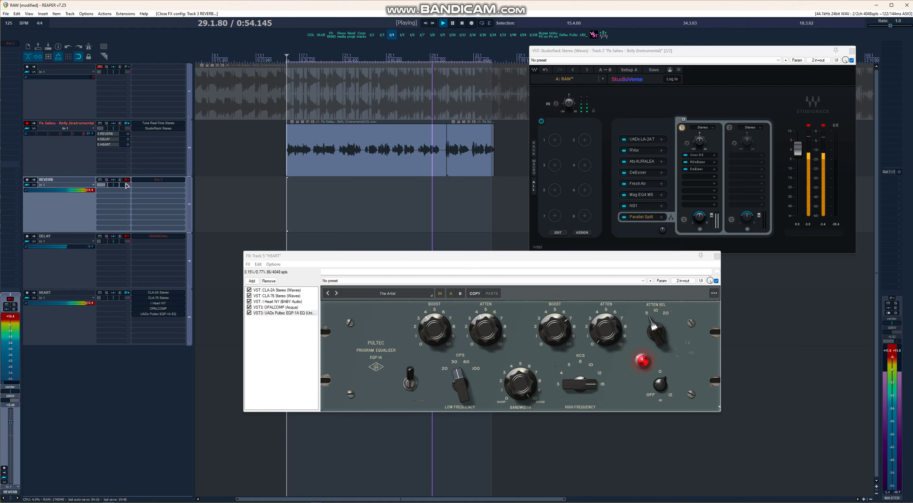
# Replay the vocal with the REVERB track's effect enabled and adjust the reverb level against the vocal
pyautogui.press('space')
pyautogui.press('space')
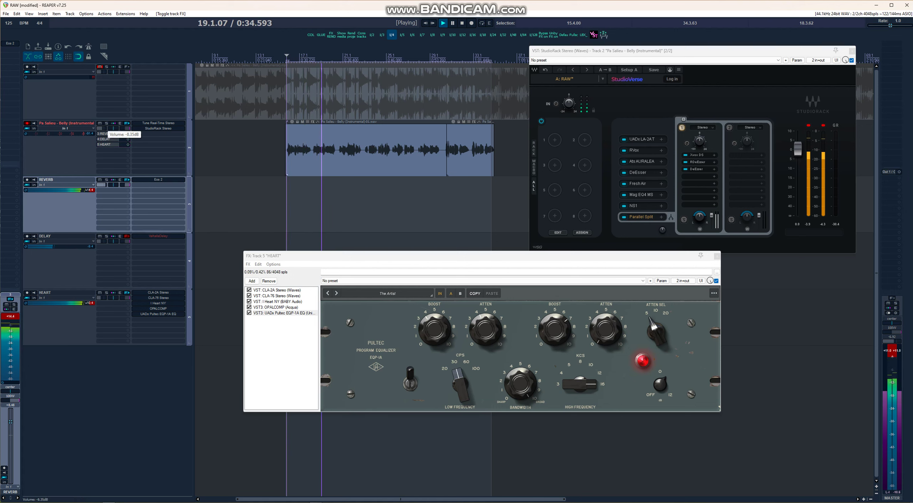
pyautogui.moveTo(102, 128); pyautogui.dragTo(102, 129)
pyautogui.moveTo(101, 187); pyautogui.dragTo(119, 229)
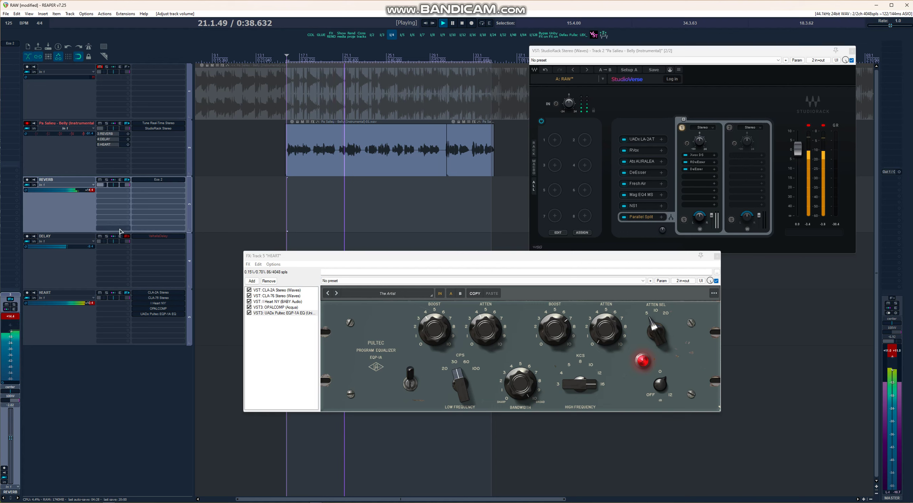
# Enable the DELAY track's effect and view the ValhallaDelay settings, closing the plugin window again
pyautogui.click(128, 237)
pyautogui.click(158, 236)
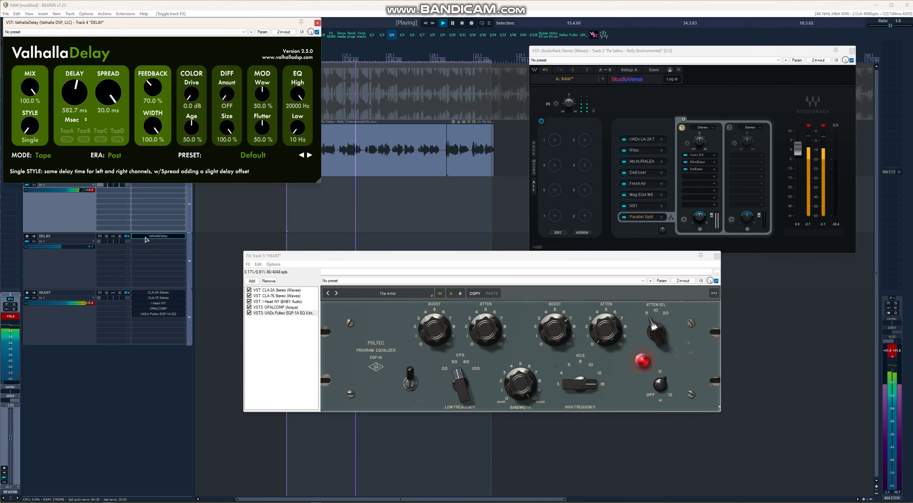
pyautogui.click(317, 23)
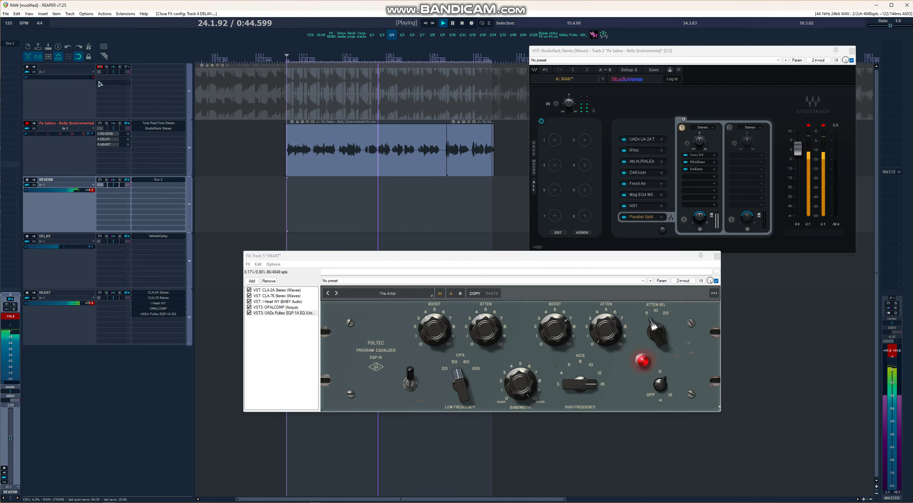
# Unmute the instrumental track and raise its volume to balance it with the vocal
pyautogui.click(100, 67)
pyautogui.click(100, 67)
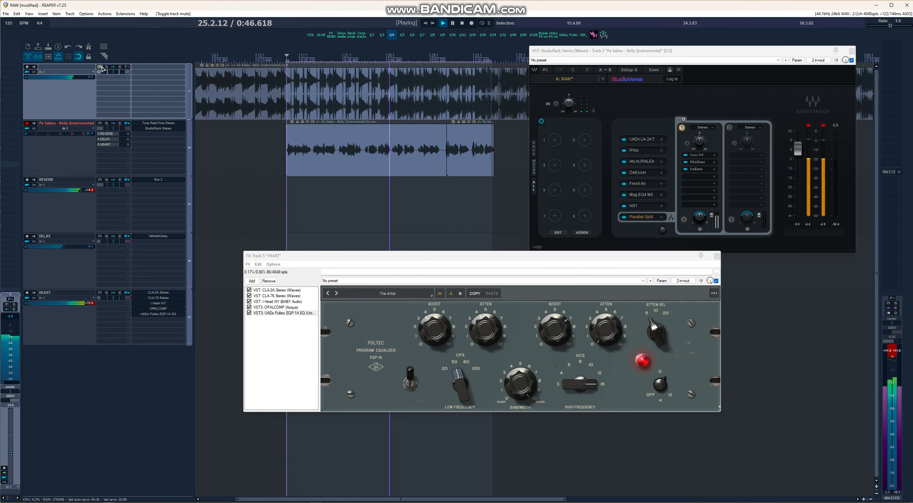
pyautogui.moveTo(98, 72); pyautogui.dragTo(103, 72)
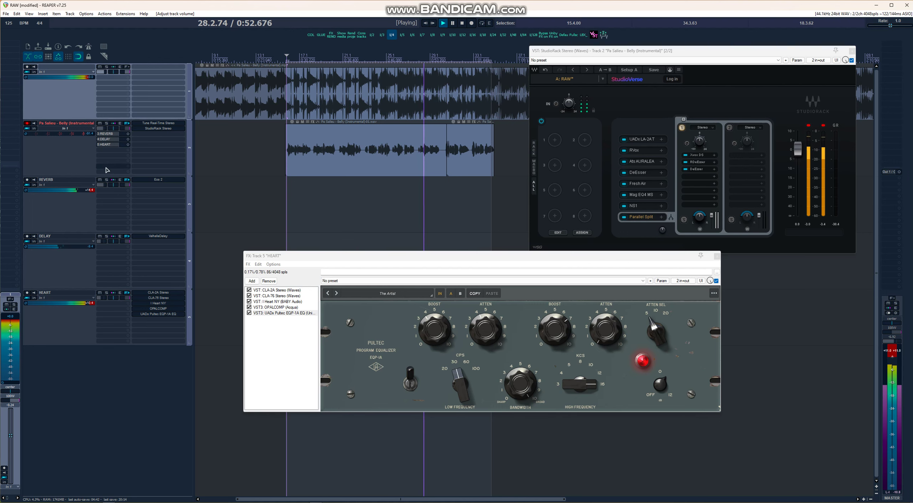
# Close the HEART effects chain and StudioRack windows and fine-tune the vocal track's volume
pyautogui.click(716, 256)
pyautogui.click(852, 50)
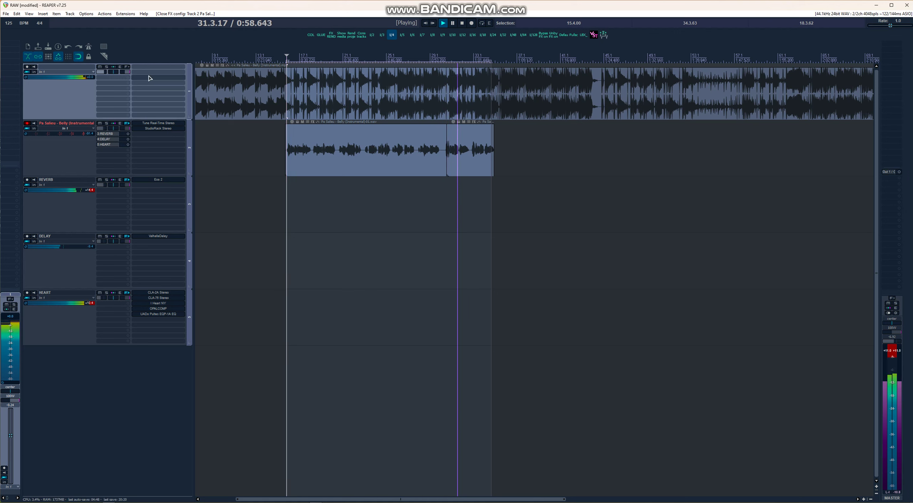
pyautogui.moveTo(102, 128)
pyautogui.moveTo(102, 129); pyautogui.dragTo(101, 129)
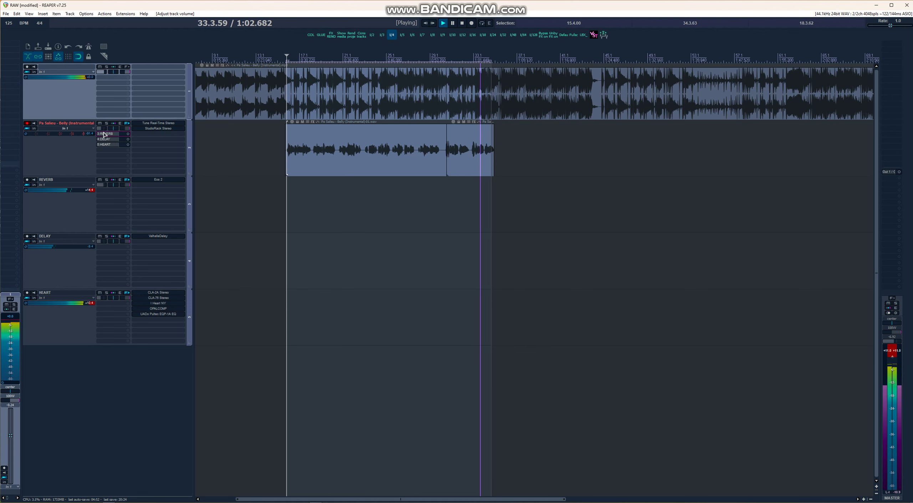
# Replay from just before the vocal entry and lower the vocal track's volume to about -20.5 dB
pyautogui.click(283, 59)
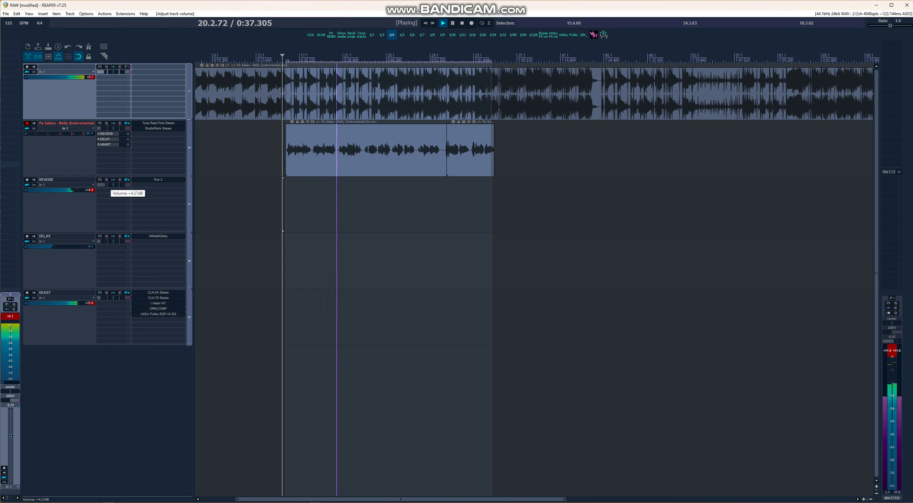
pyautogui.click(103, 129)
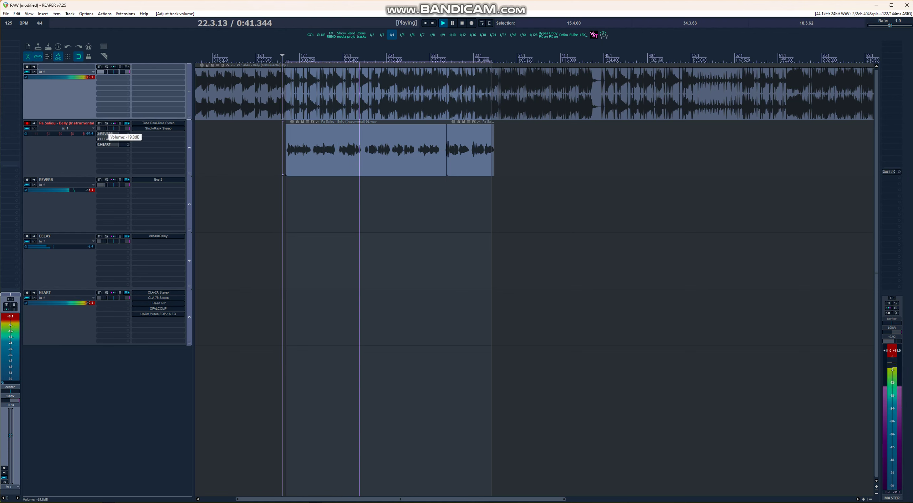
pyautogui.scroll(-1, 103, 128)
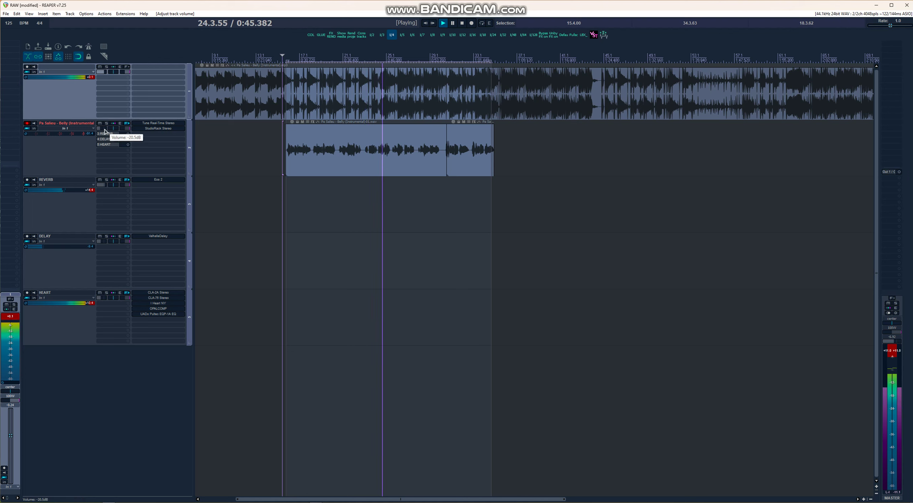
# Select the vocal, REVERB, DELAY and HEART tracks and compare all their effects bypassed and enabled, leaving them enabled
pyautogui.click(74, 157)
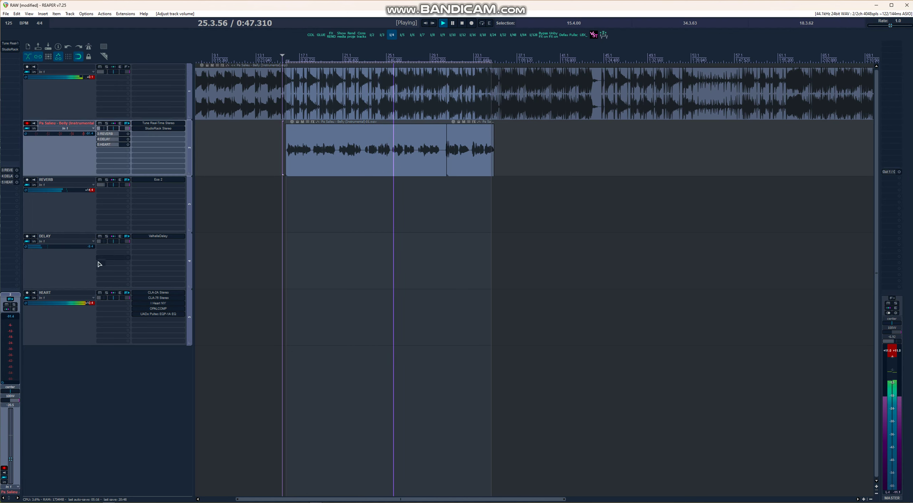
pyautogui.keyDown('shift'); pyautogui.click(82, 337); pyautogui.keyUp('shift')
pyautogui.click(127, 123)
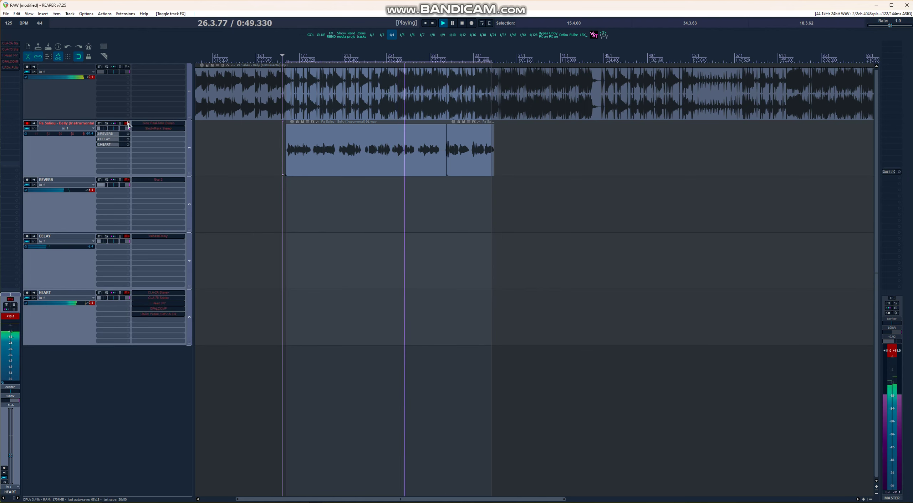
pyautogui.click(127, 124)
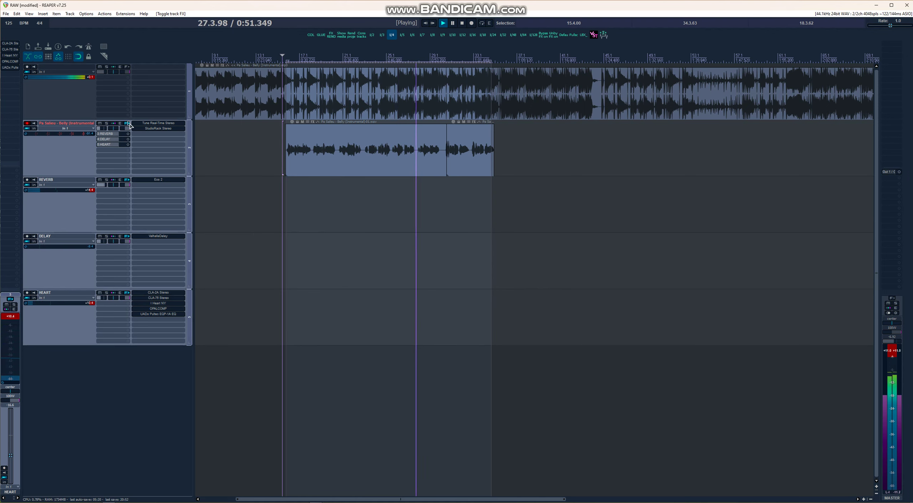